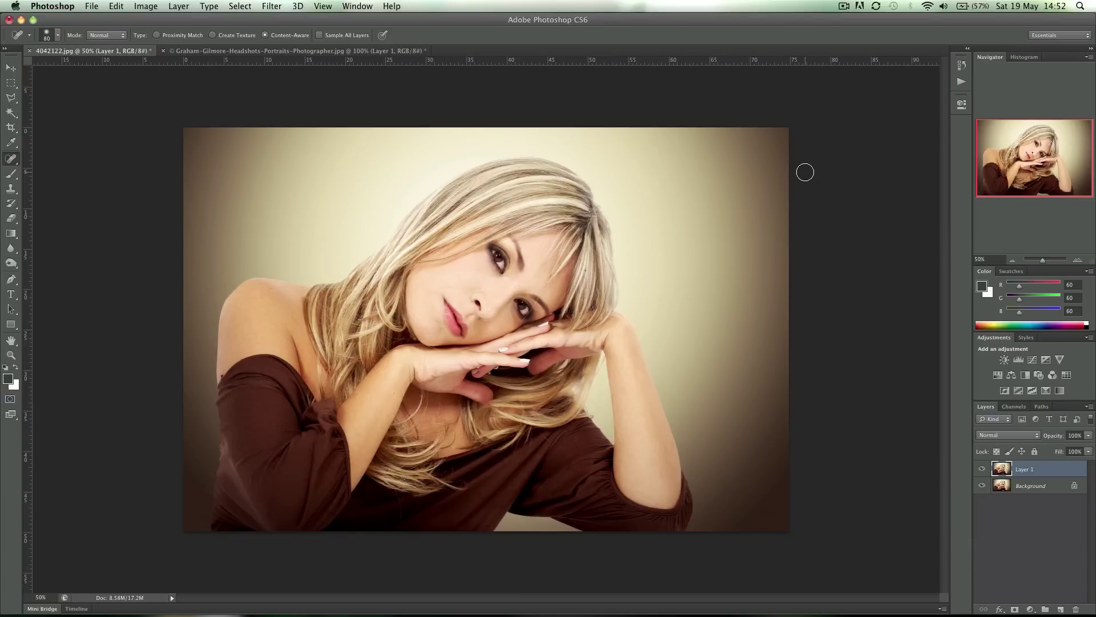
- Widen the canvas with a relative width of 400 pixels in Canvas Size
click(137, 8)
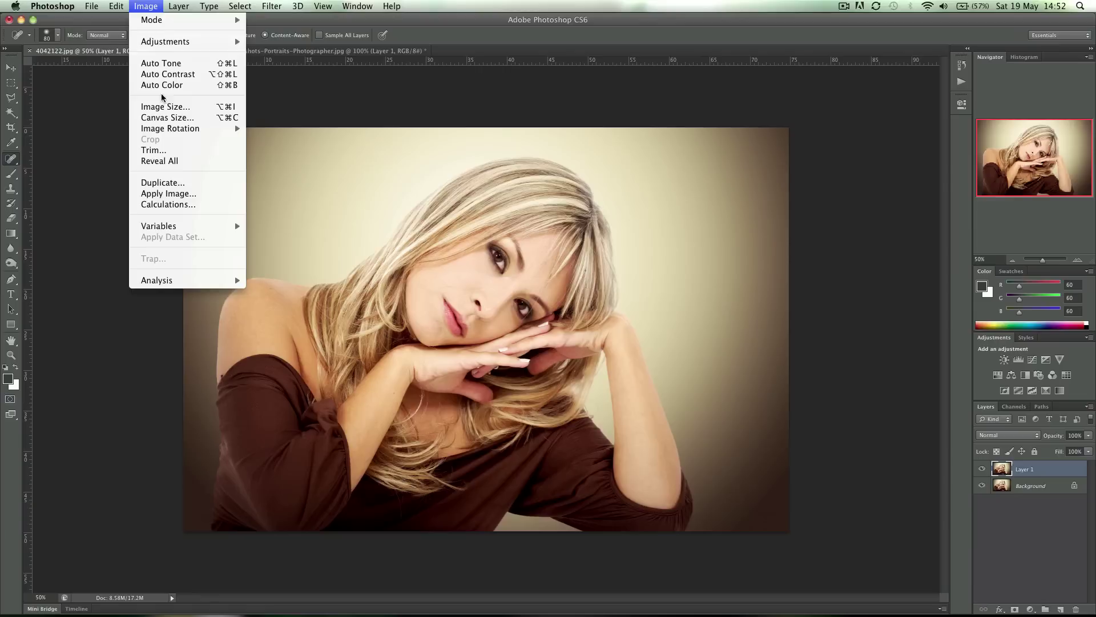
click(163, 117)
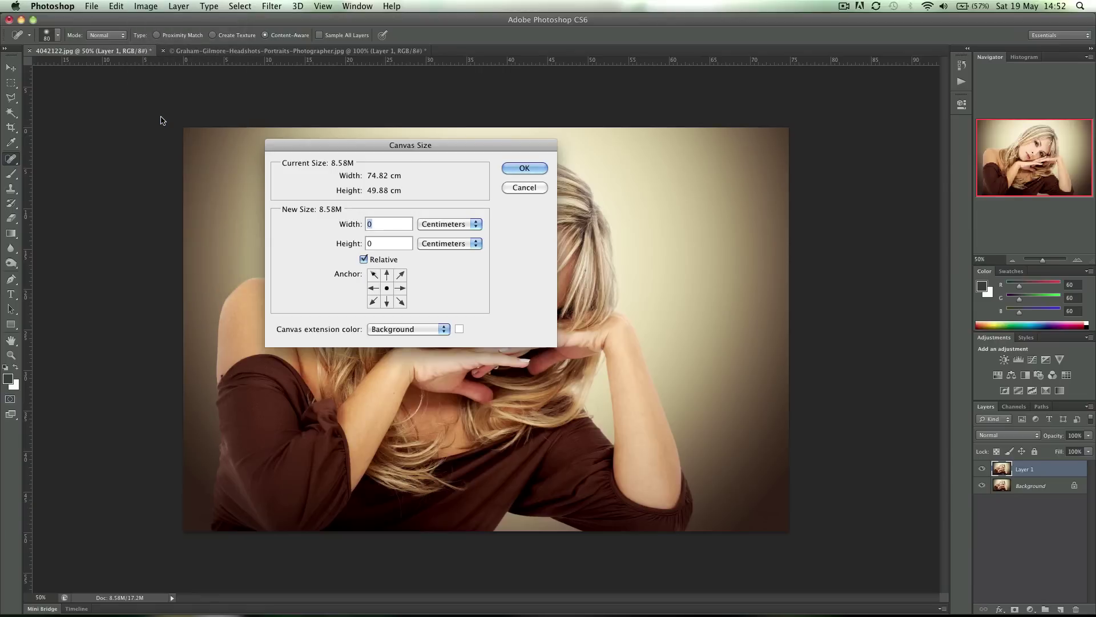
click(446, 228)
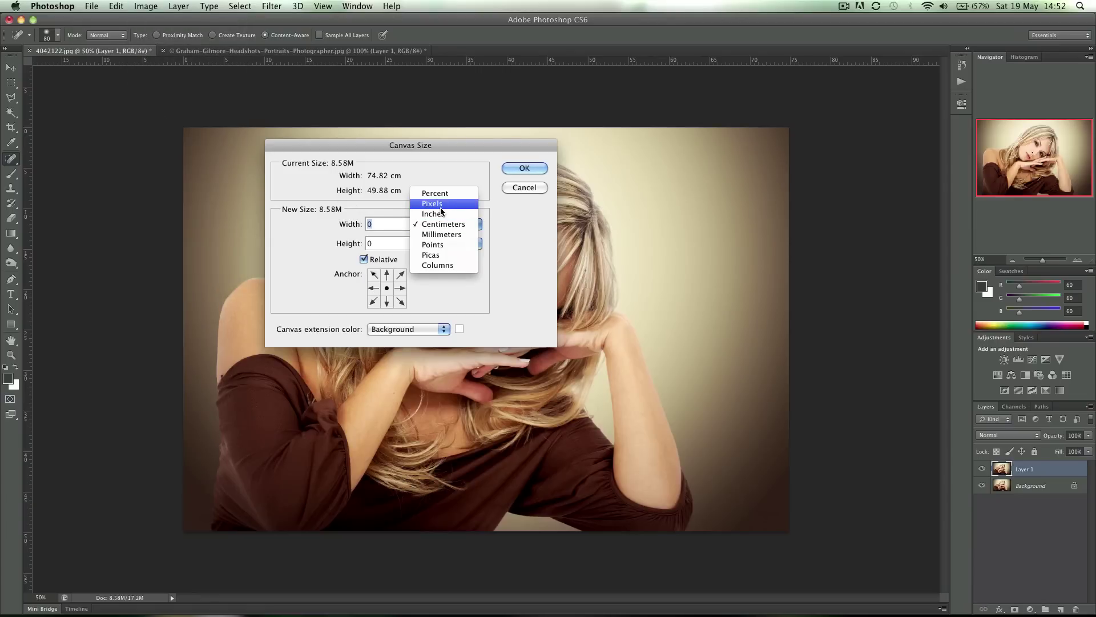
click(439, 206)
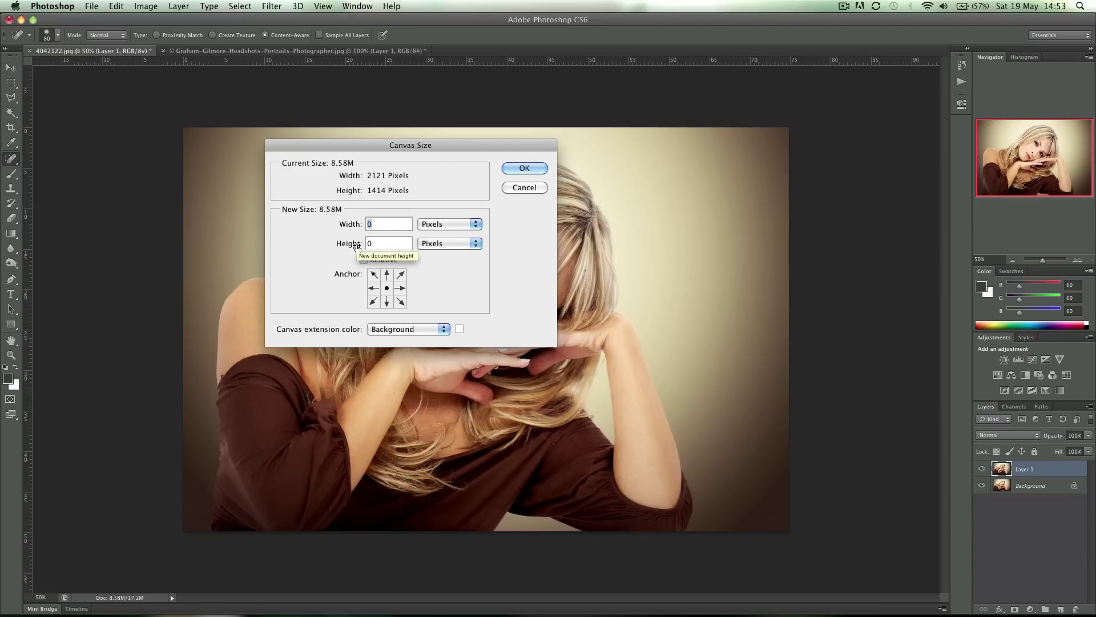
text(400)
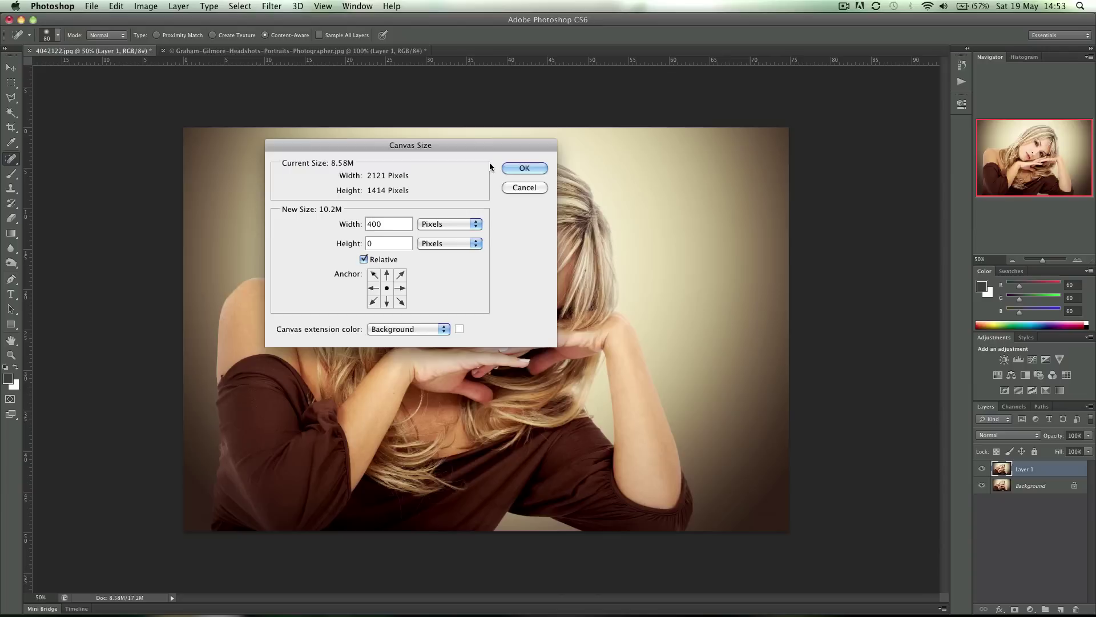
click(514, 168)
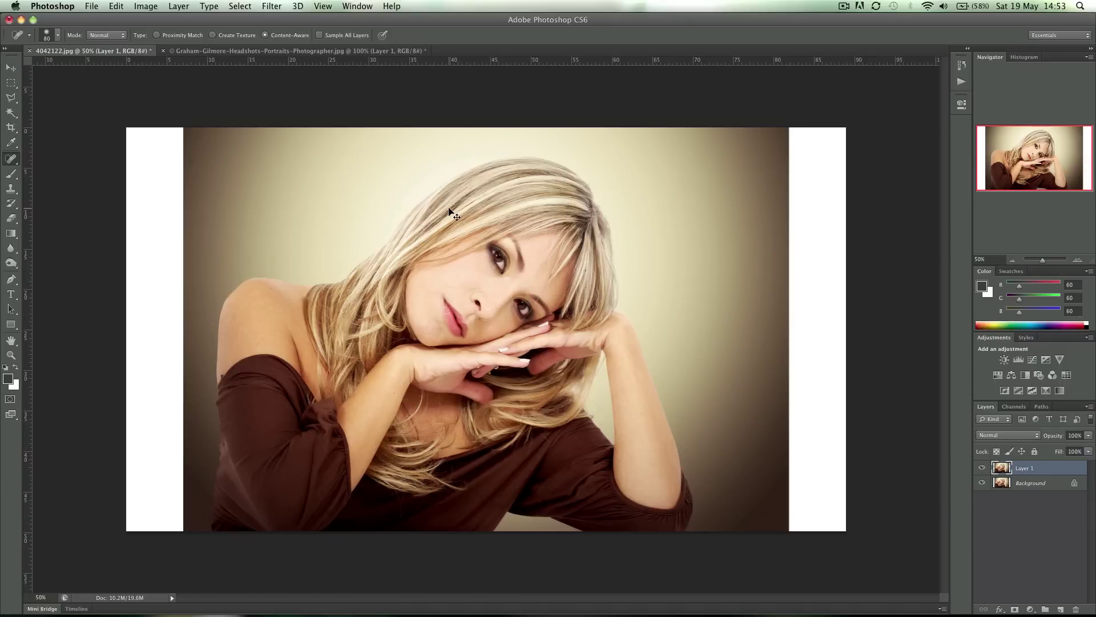
key(super+t)
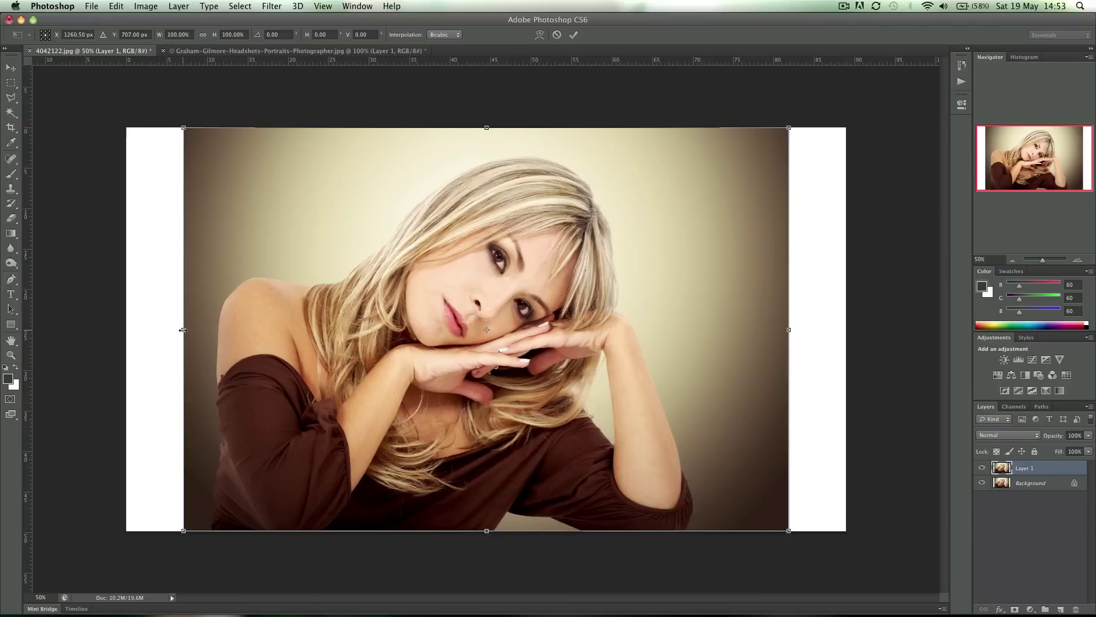
drag(182, 330, 127, 328)
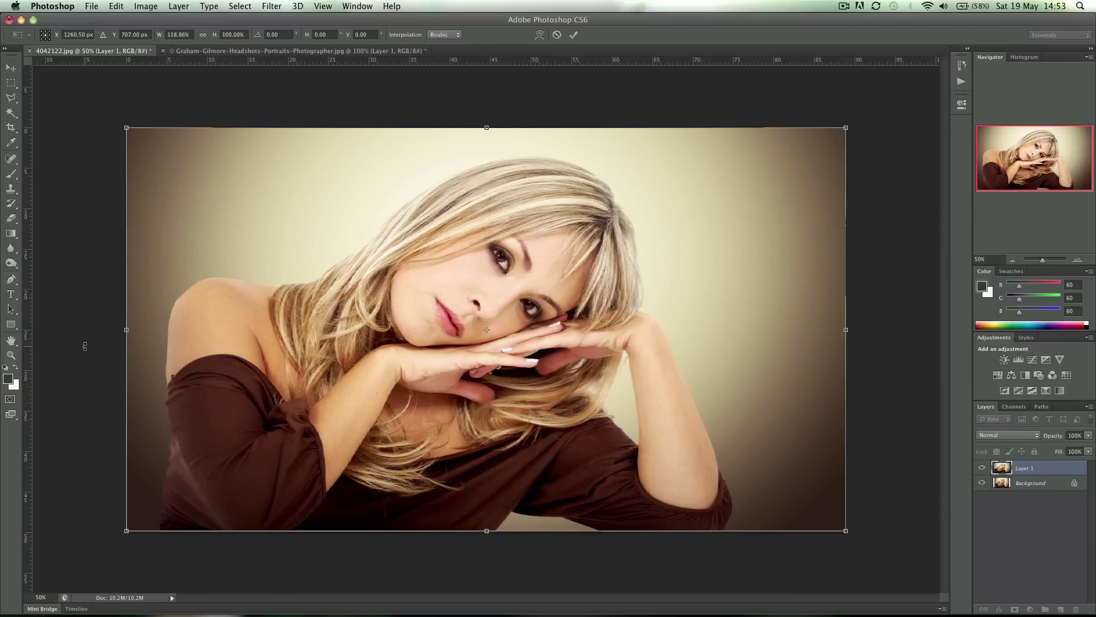
key(Escape)
key(j)
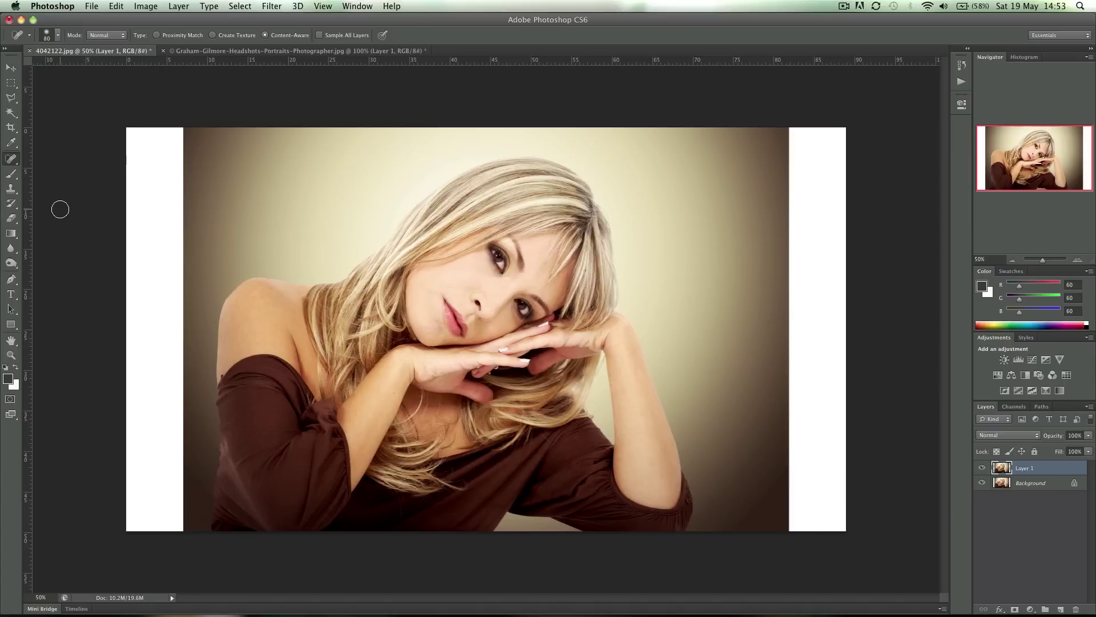
click(11, 83)
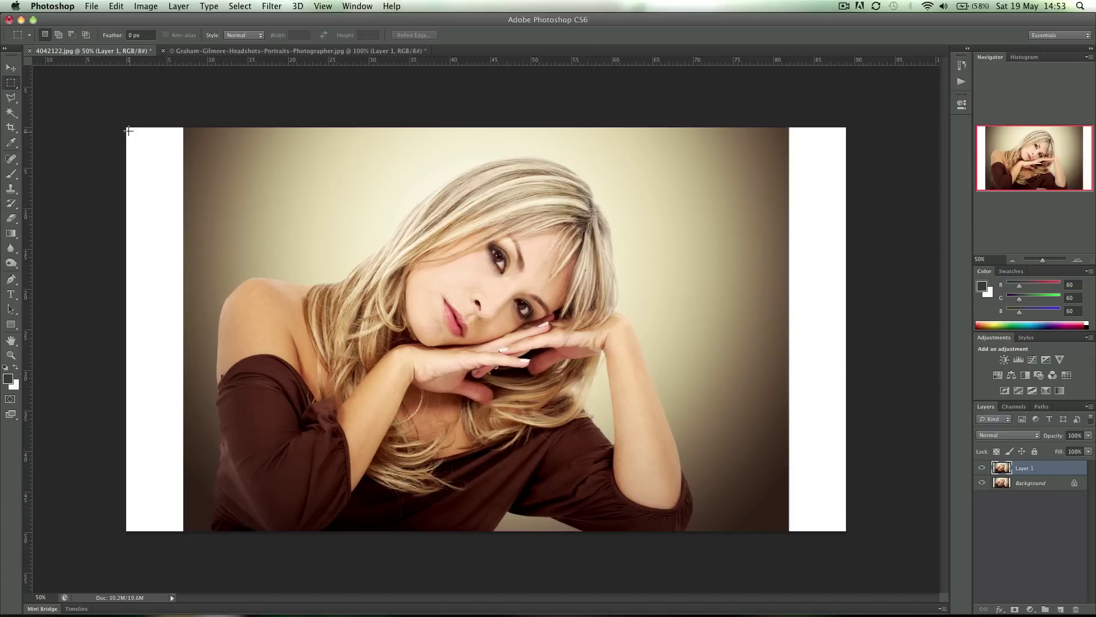
drag(126, 127, 195, 535)
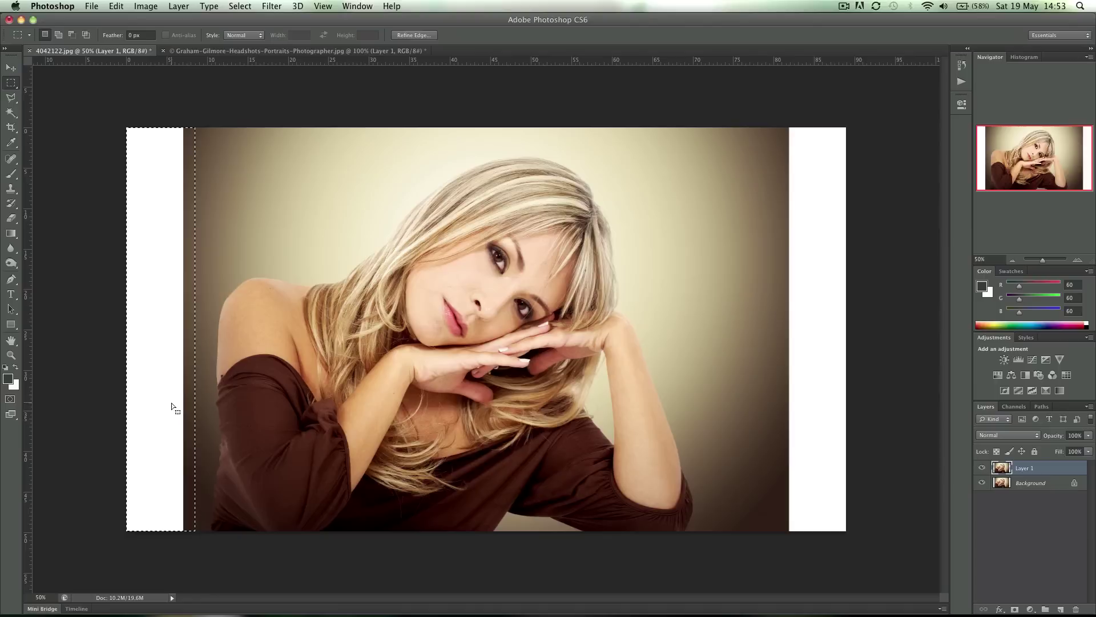
key(i)
key(shift+BackSpace)
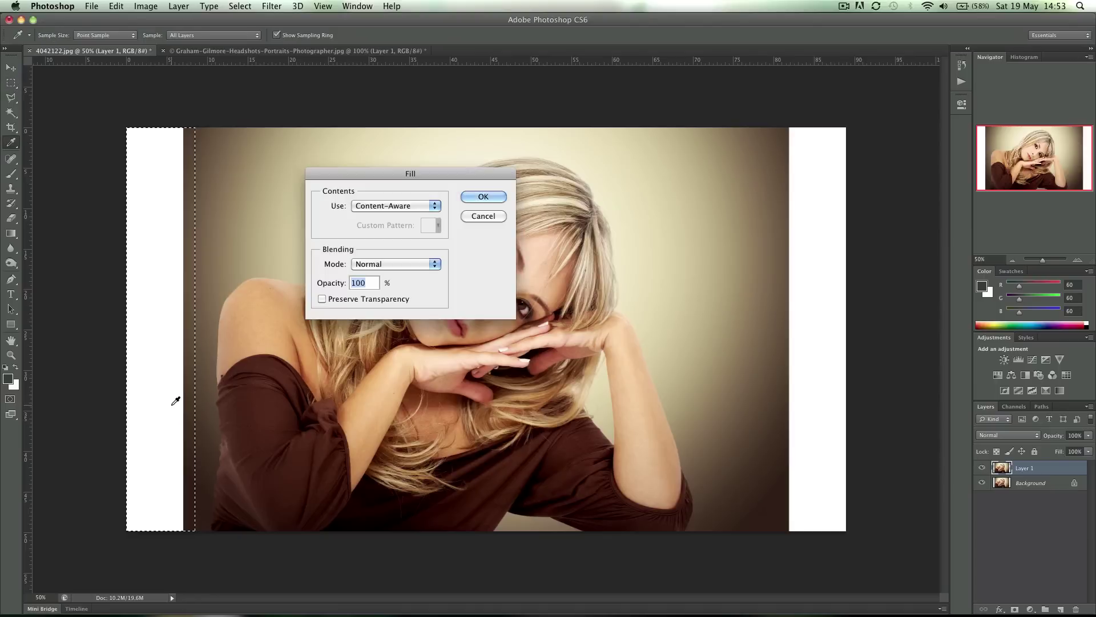
click(469, 196)
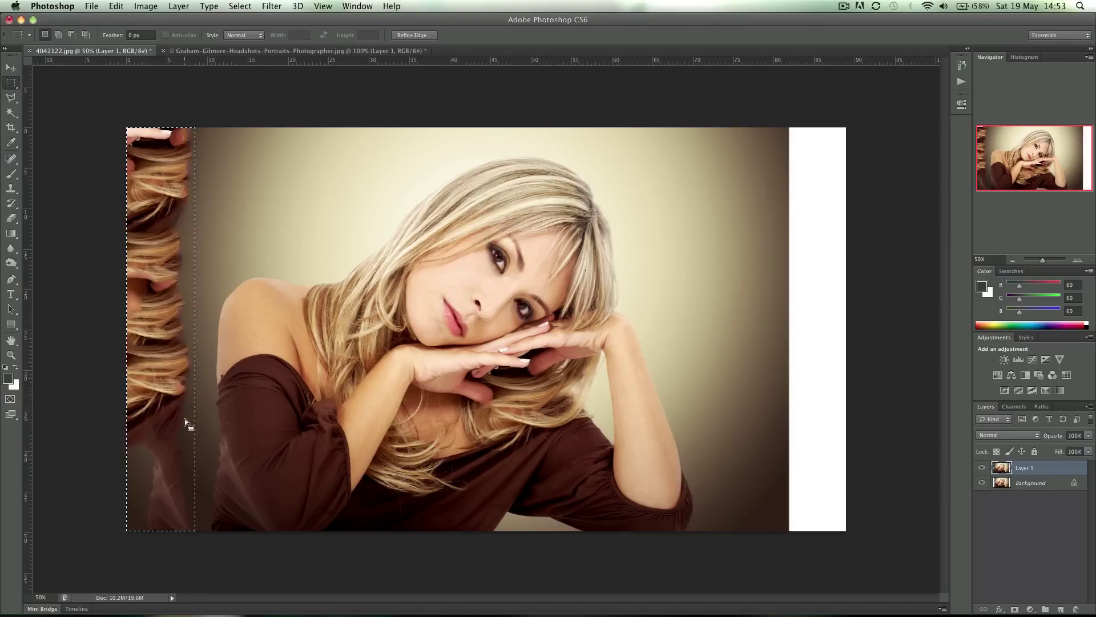
key(super+d)
key(super+alt+z)
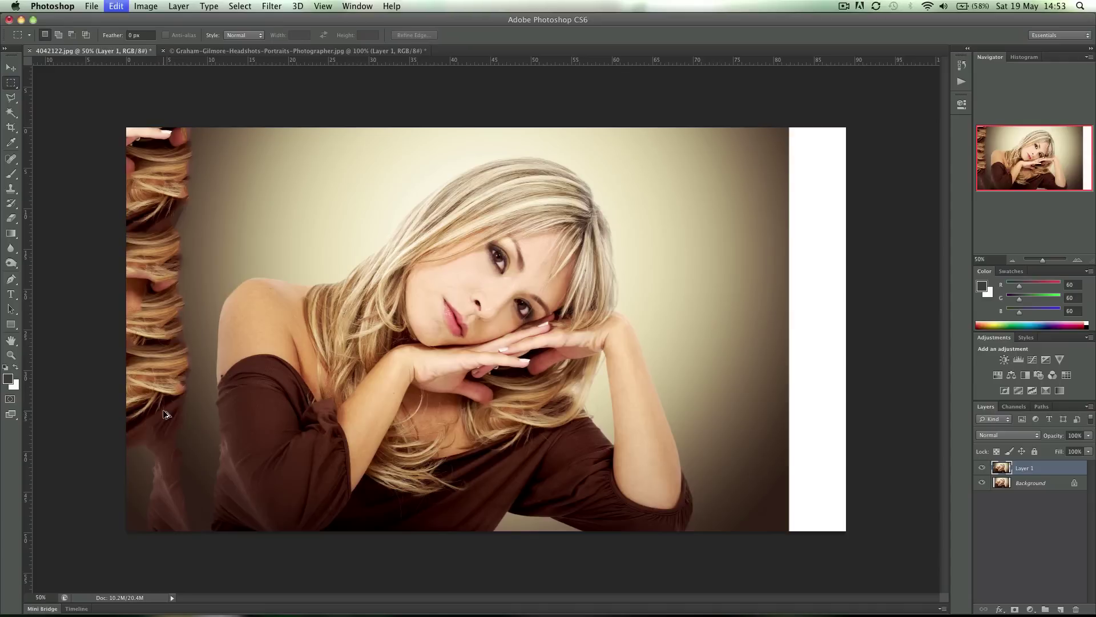
key(super+alt+z)
key(super+d)
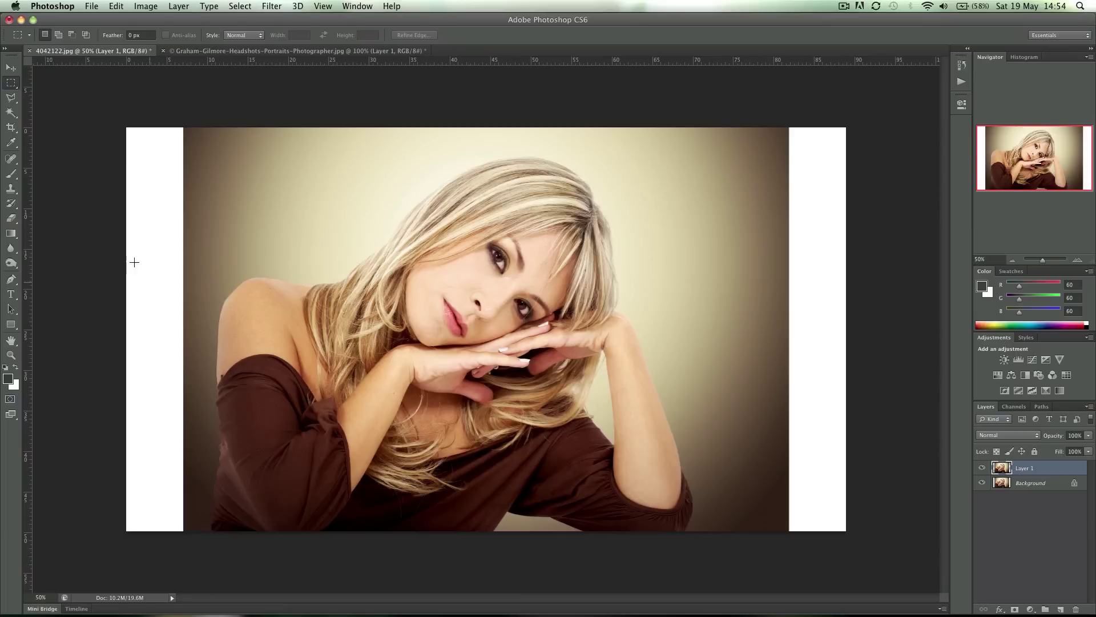
- Content-Aware Scale the blonde portrait's layer outward so it covers the left and right white margins
click(147, 7)
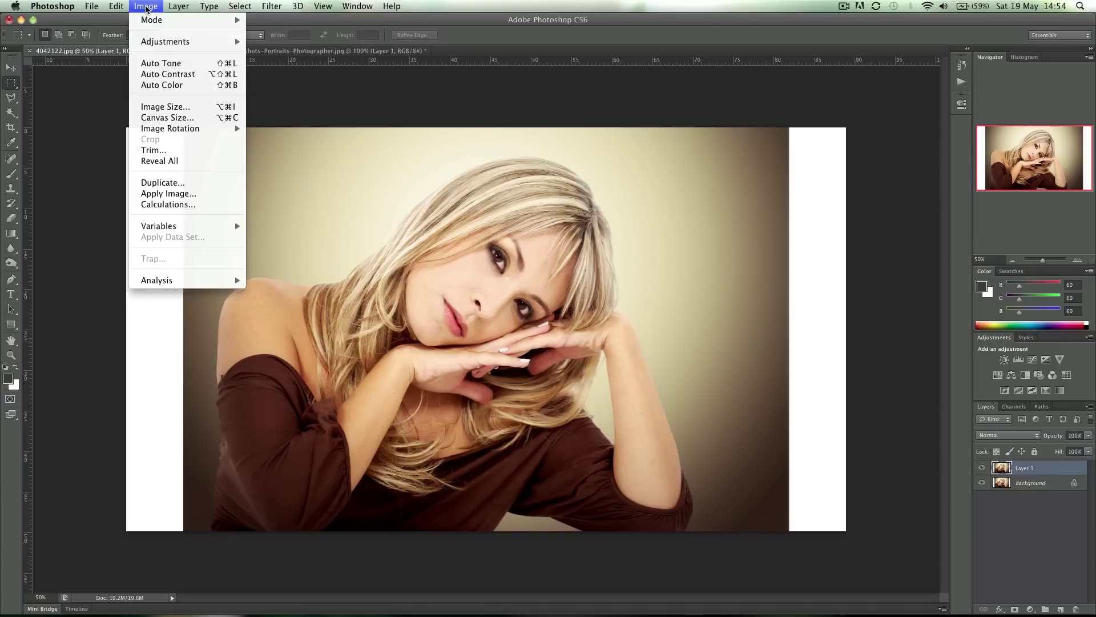
mouse_move(116, 7)
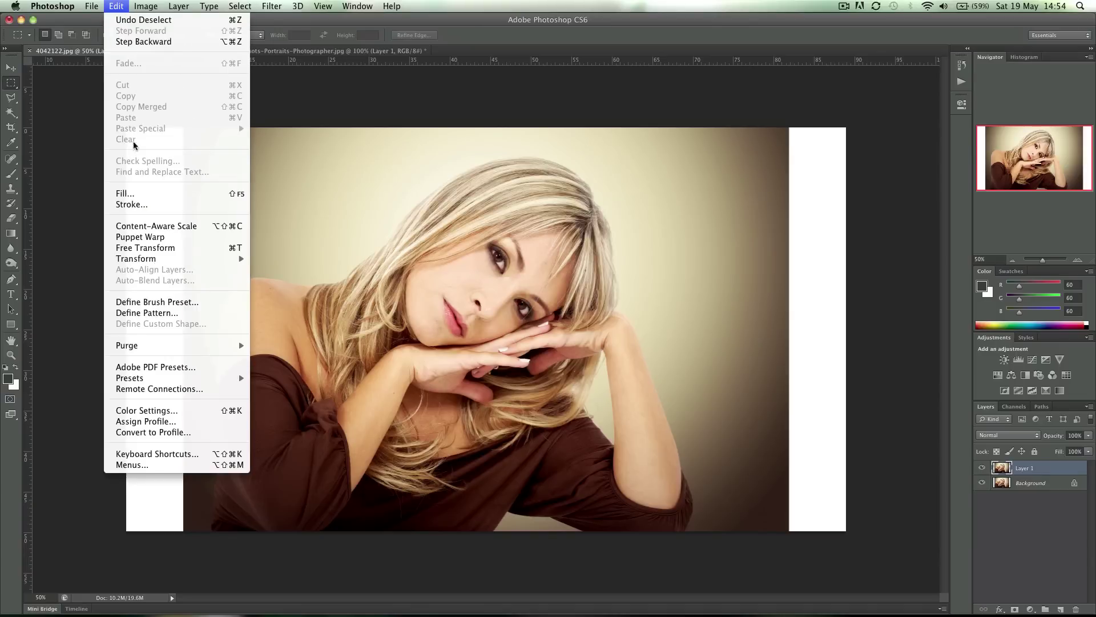
click(151, 227)
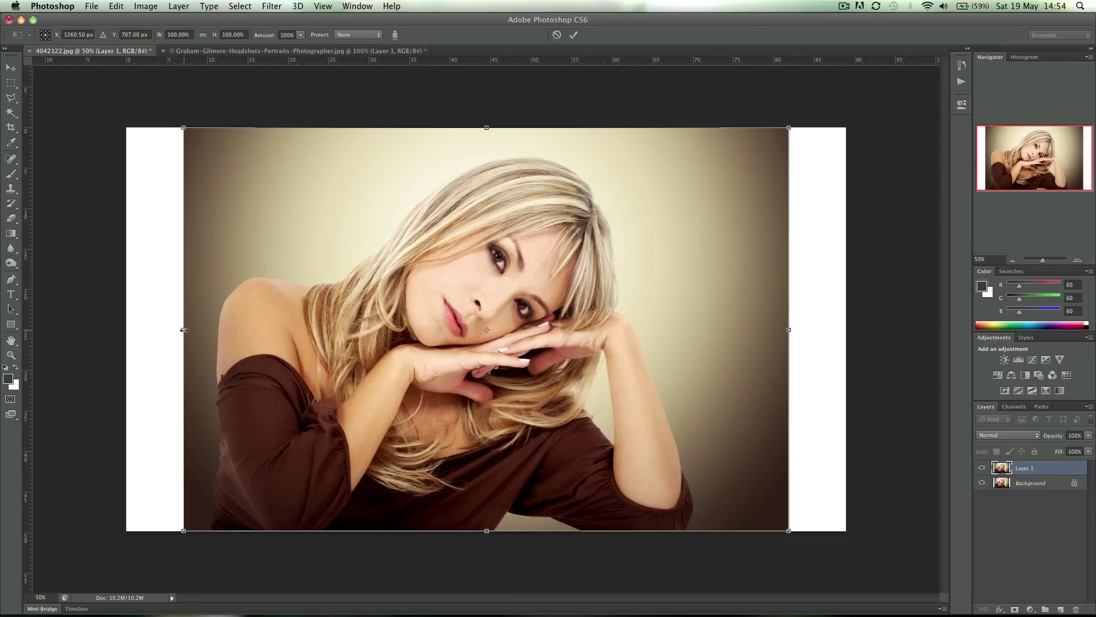
drag(184, 330, 126, 330)
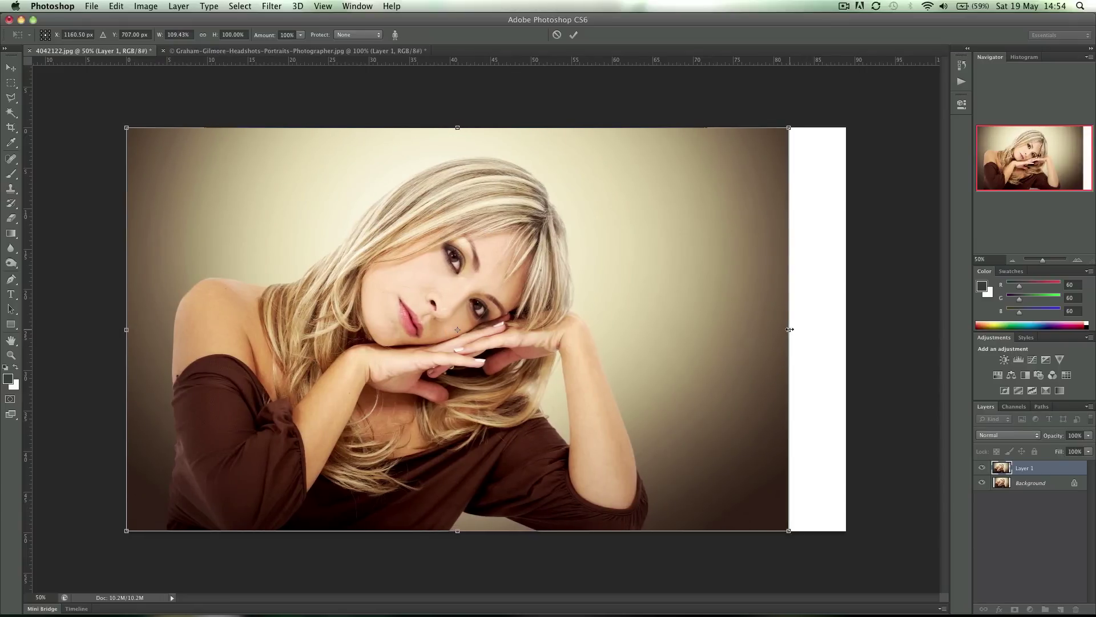
drag(789, 329, 845, 330)
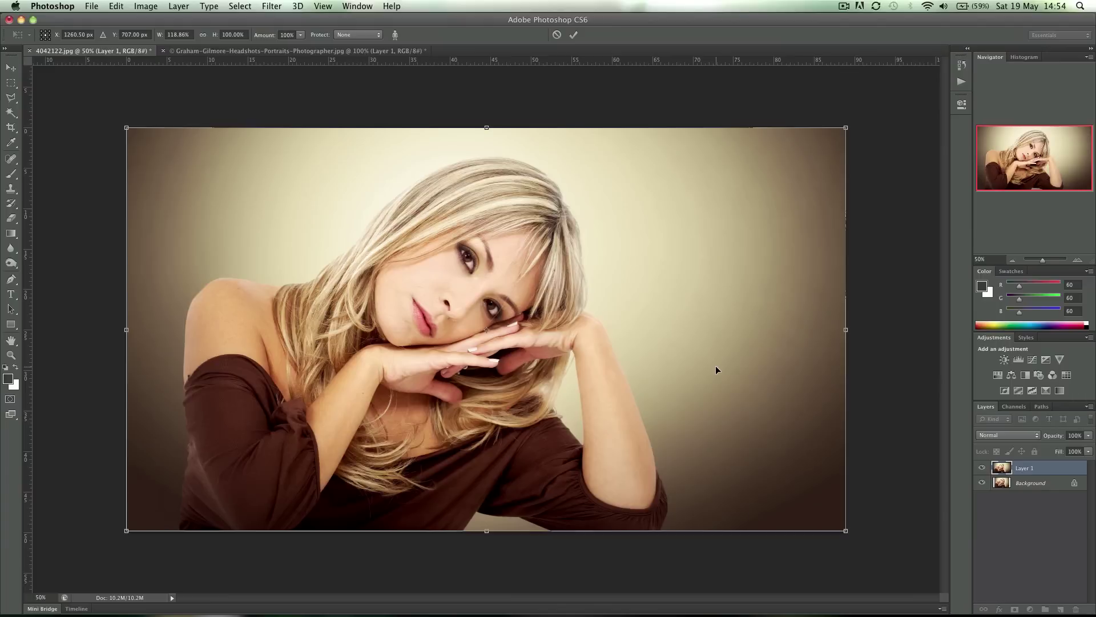
key(m)
key(Return)
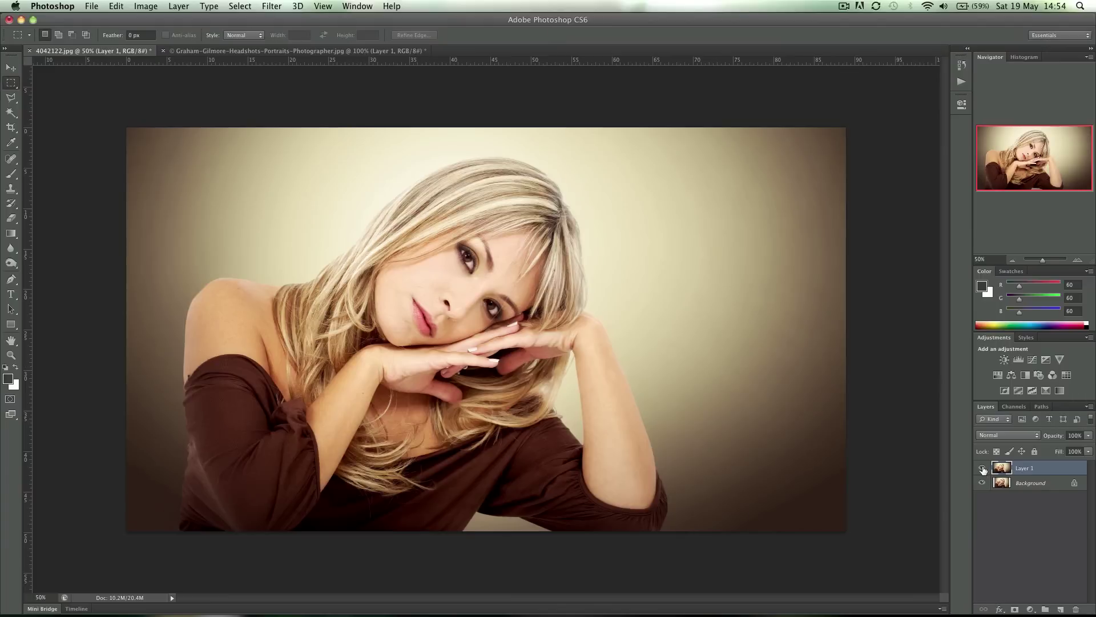
- Toggle Layer 1's visibility repeatedly to compare the stretched result with the original
click(983, 469)
click(983, 469)
click(983, 470)
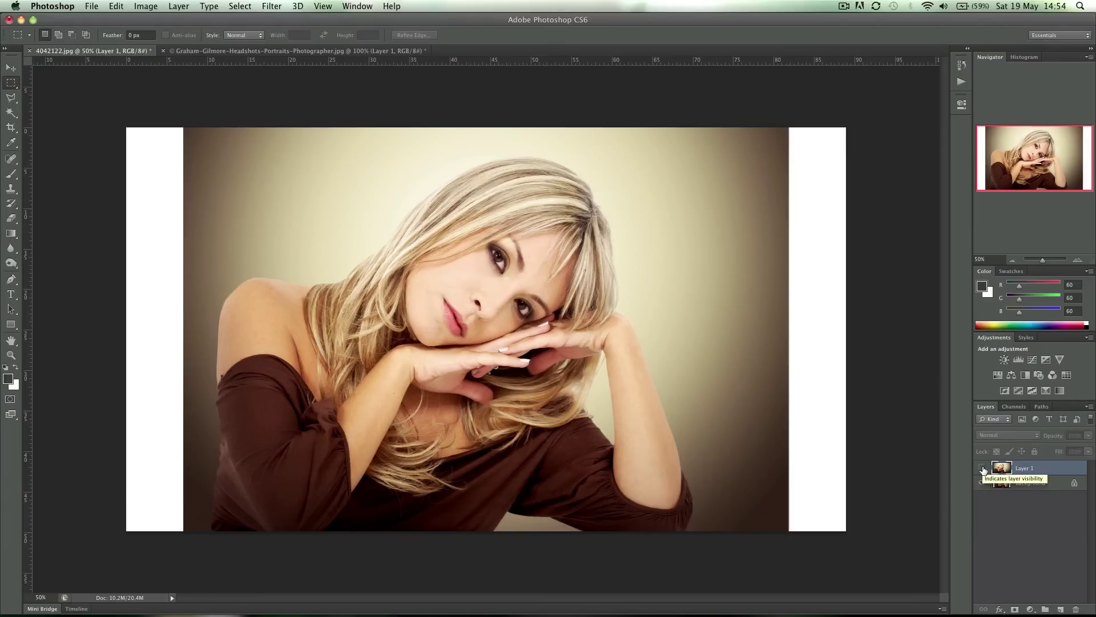
click(982, 469)
click(983, 470)
- Switch to the crouching-woman photo and add 100 pixels of relative canvas width
click(323, 54)
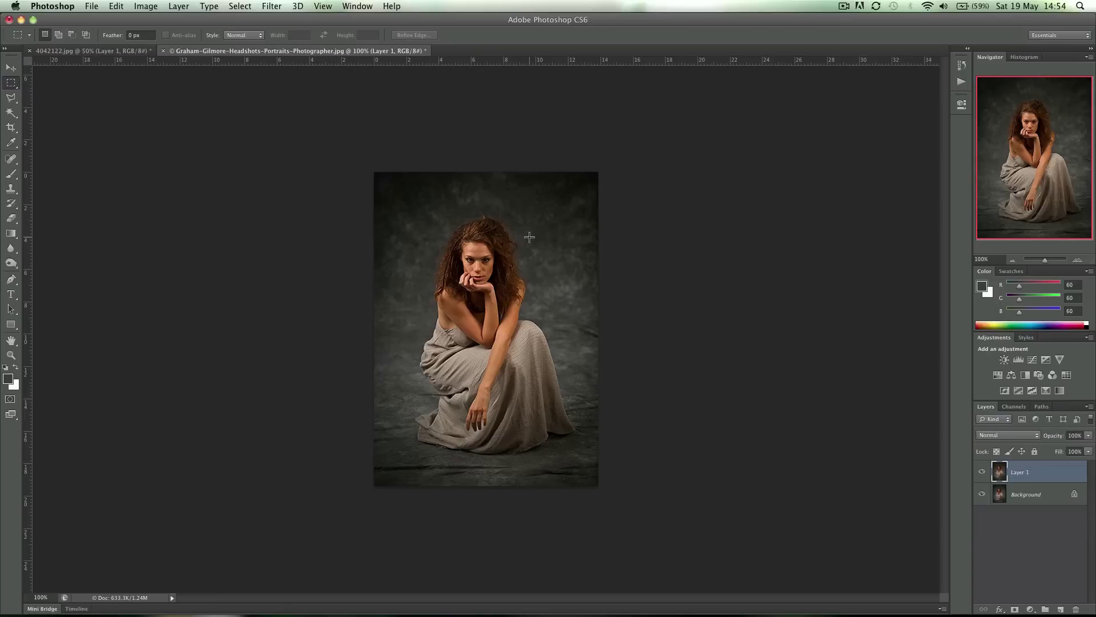
click(147, 6)
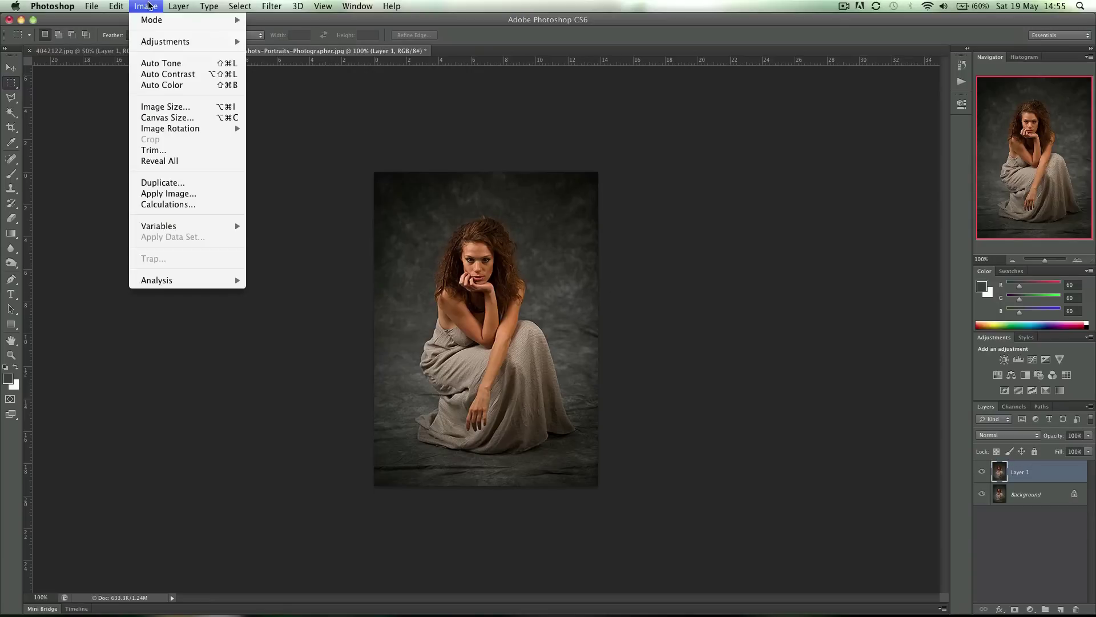
click(162, 117)
click(423, 223)
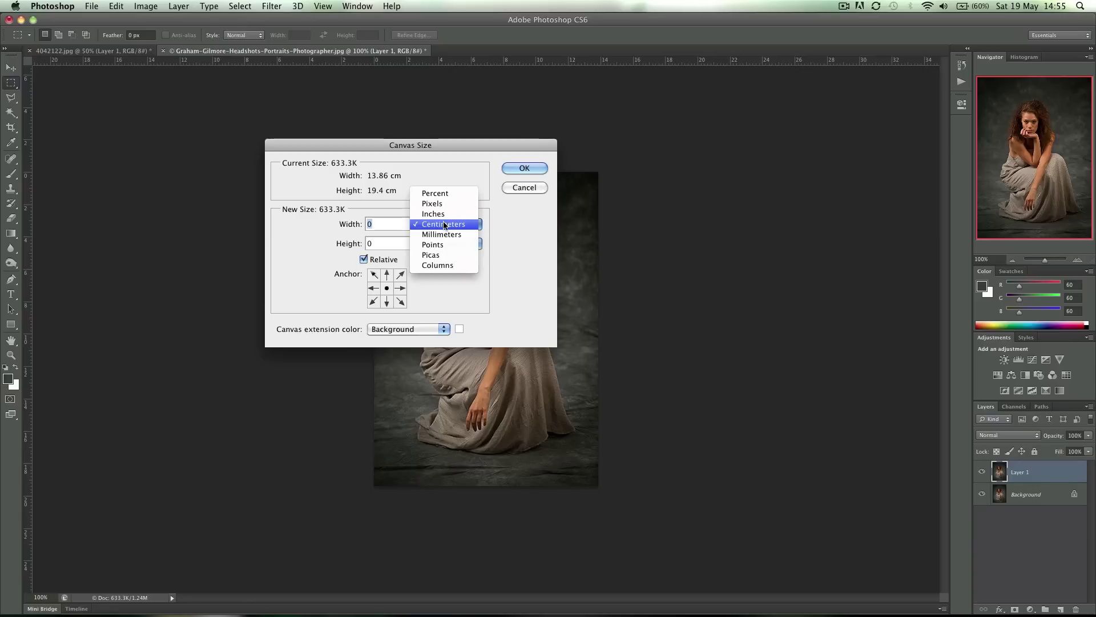
click(431, 204)
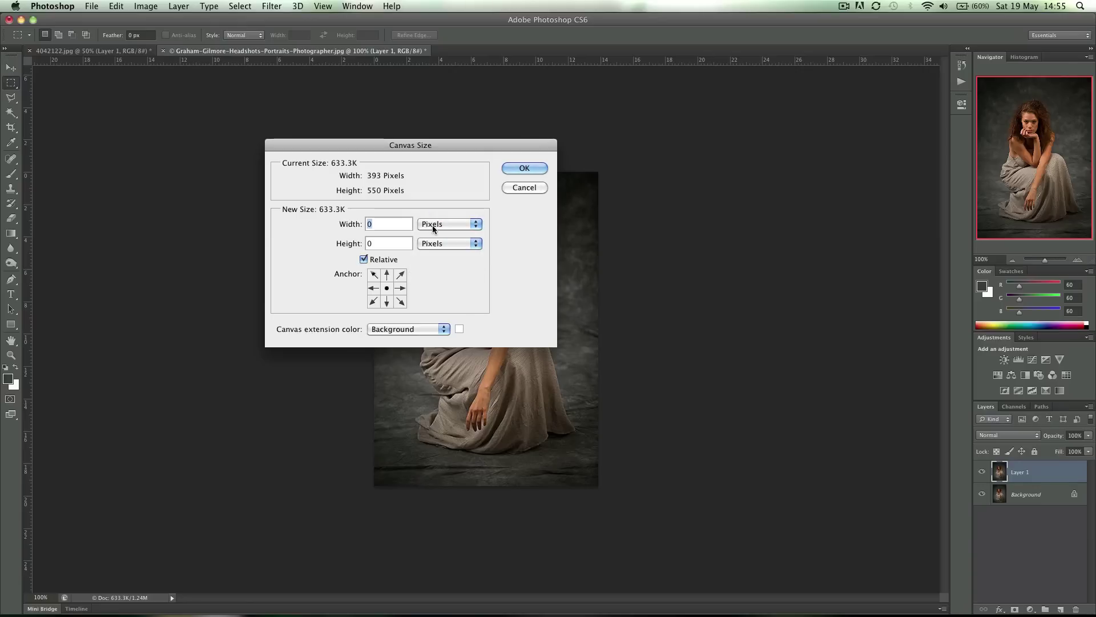
text(100)
click(512, 168)
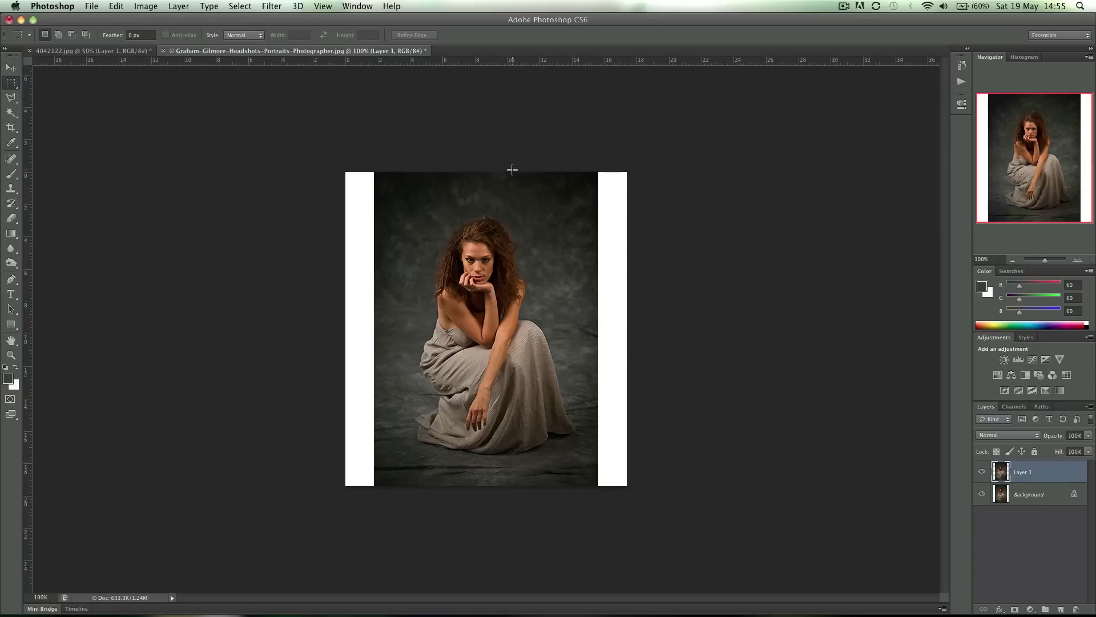
- Content-Aware Scale the photo layer's left and right sides out to the canvas edges
click(117, 7)
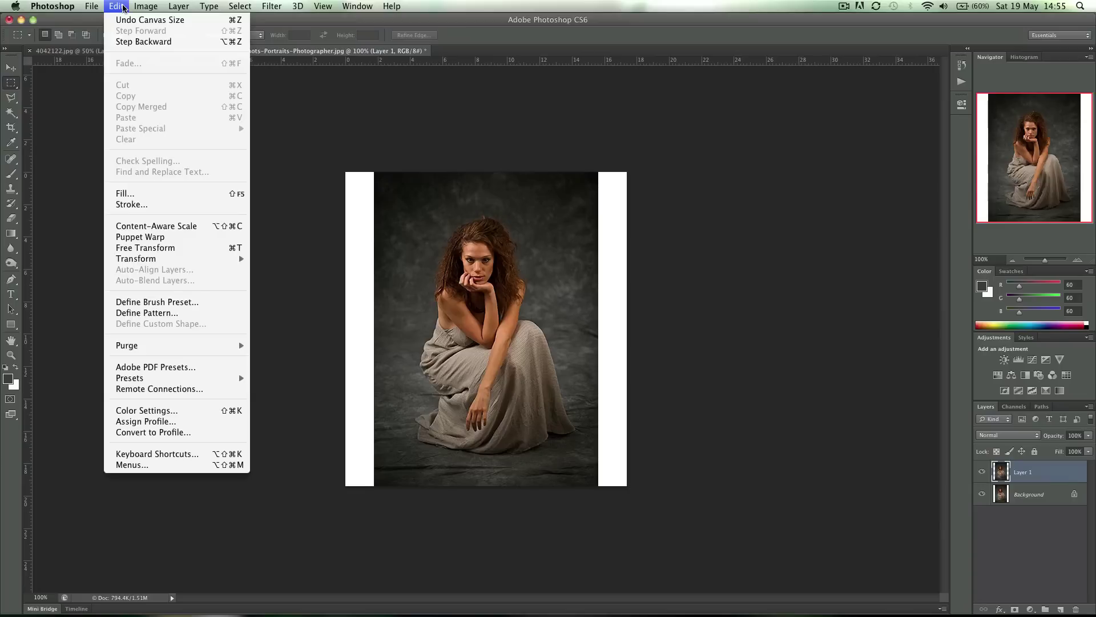
click(143, 226)
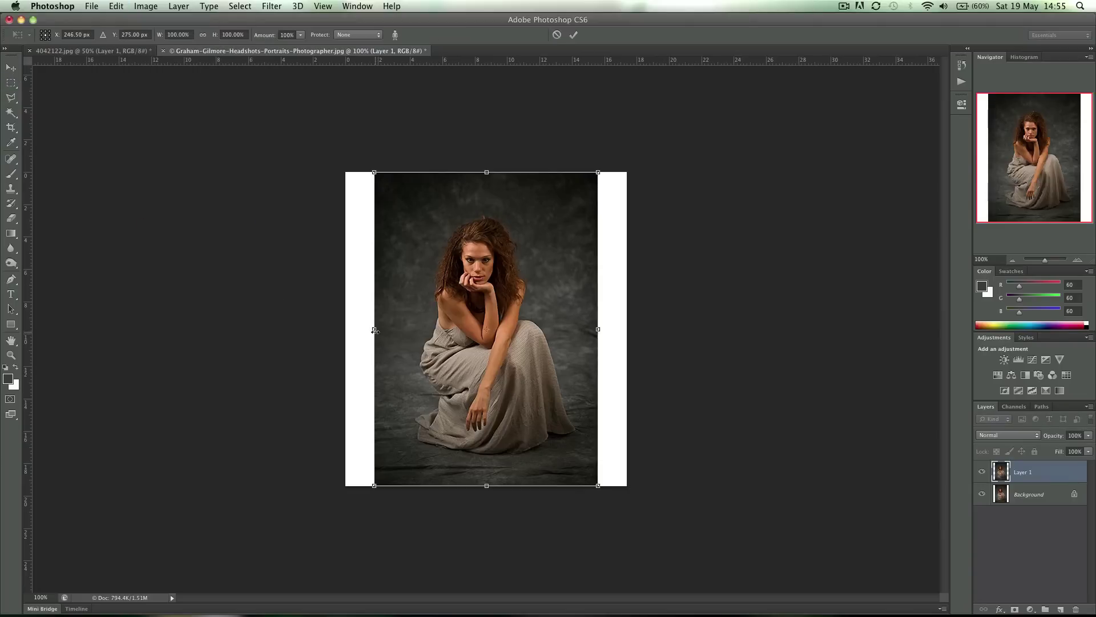
drag(374, 330, 346, 330)
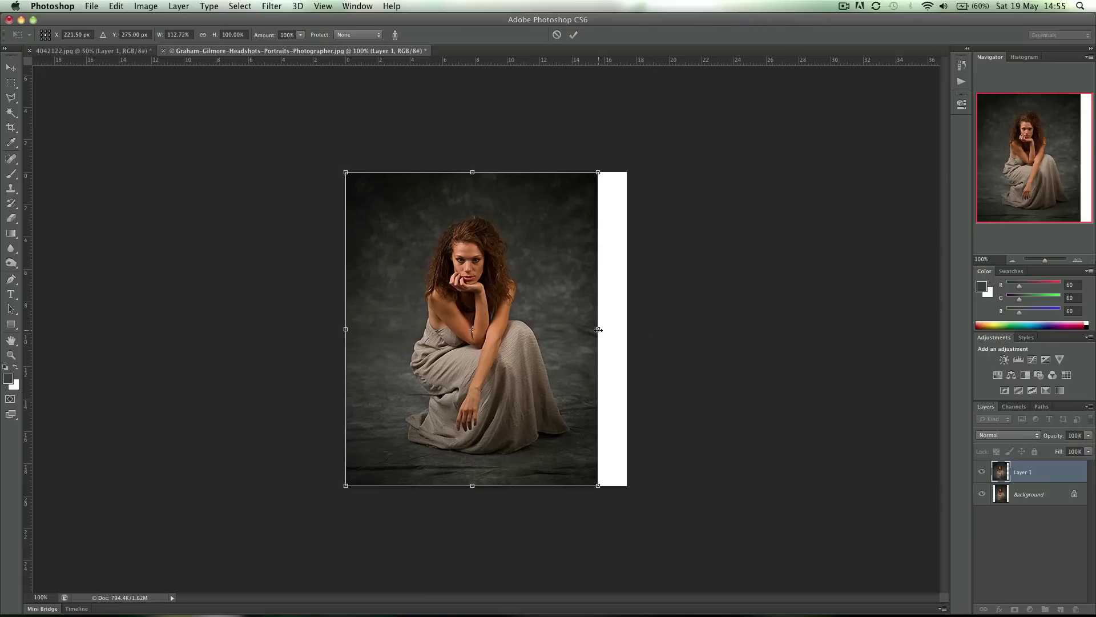
drag(597, 330, 627, 331)
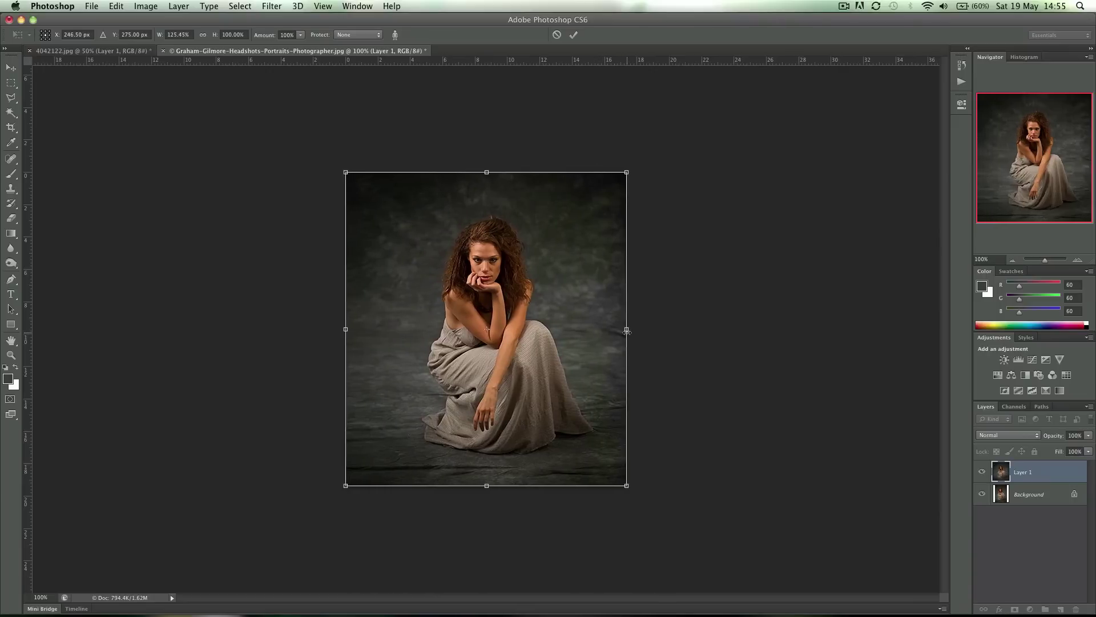
key(Return)
- Show the Background layer, then toggle Layer 1 on and off to compare
click(982, 494)
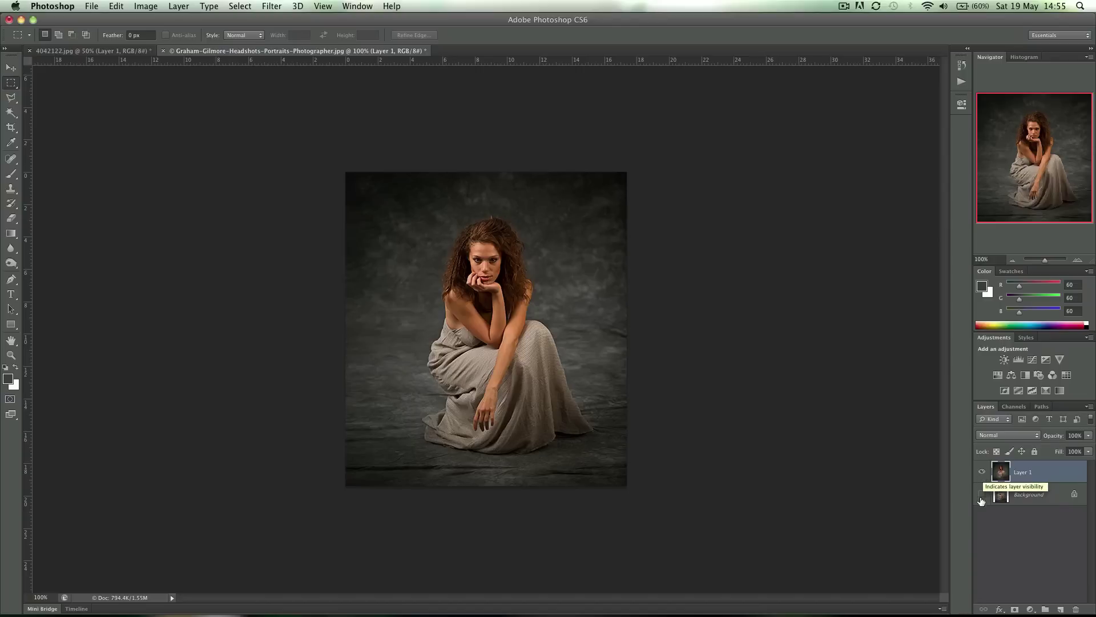
click(981, 472)
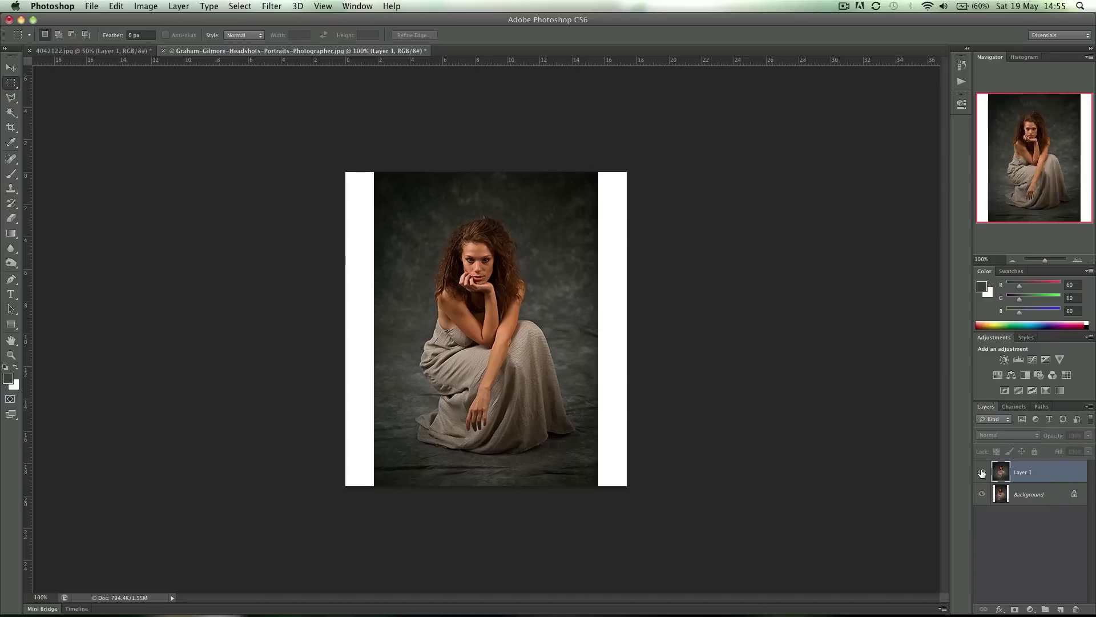
click(982, 472)
click(982, 471)
click(982, 472)
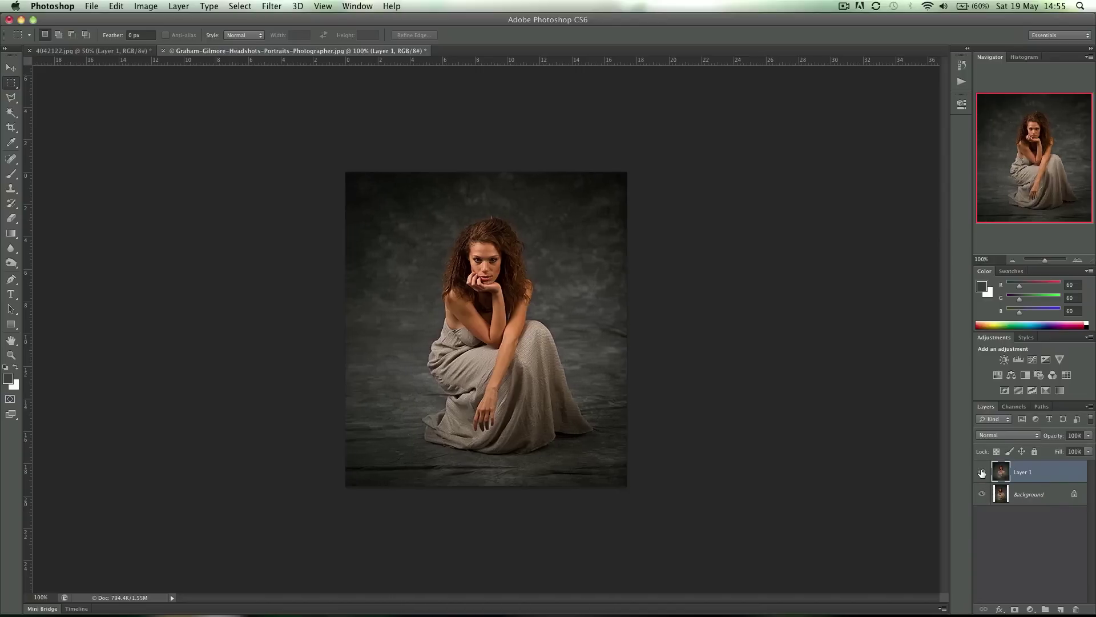